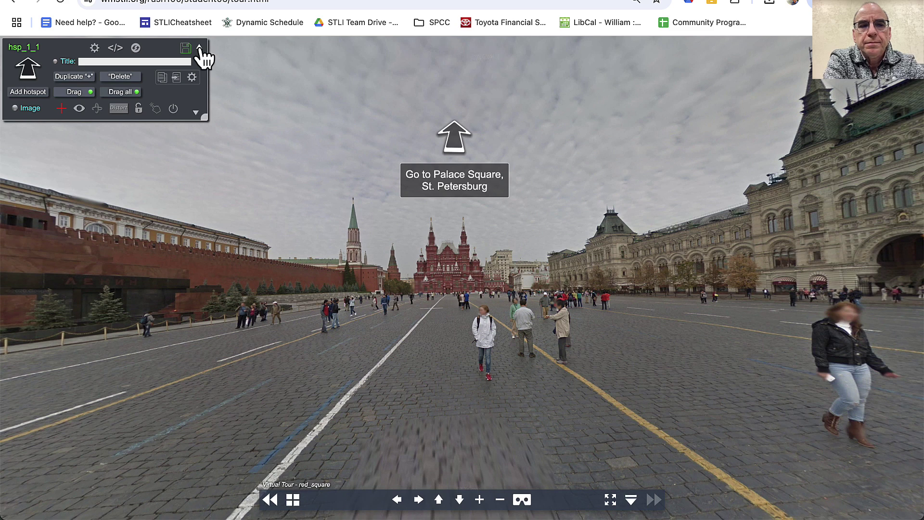
# Step: Collapse the hotspot editor and test the navigation arrows by going to Palace Square and back to Red Square
pyautogui.click(199, 47)
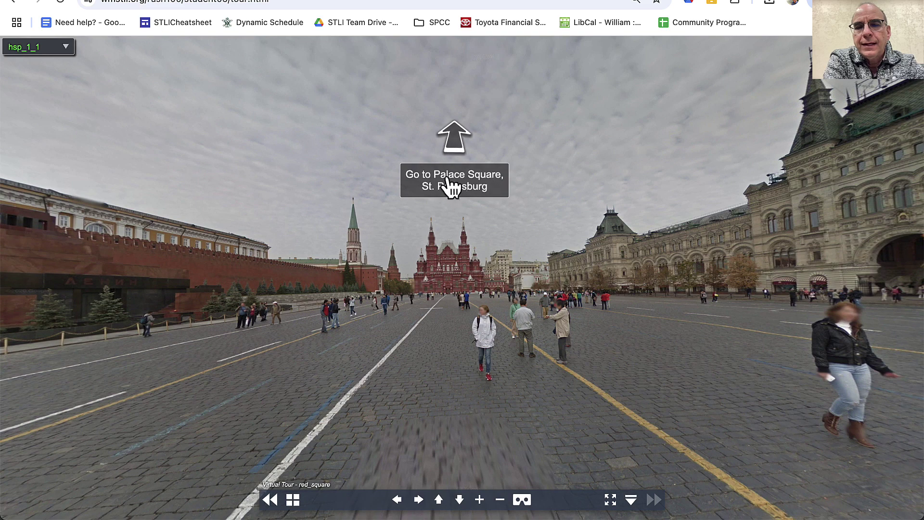
pyautogui.click(452, 142)
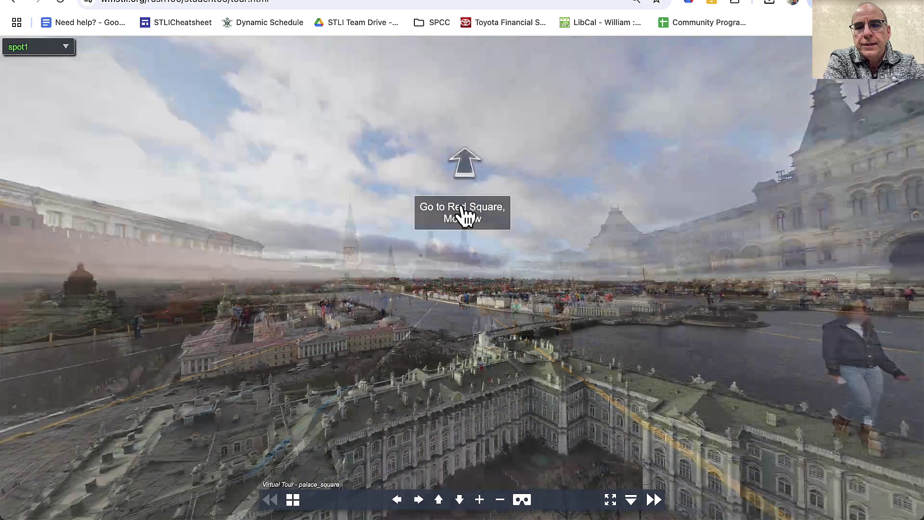
pyautogui.click(465, 164)
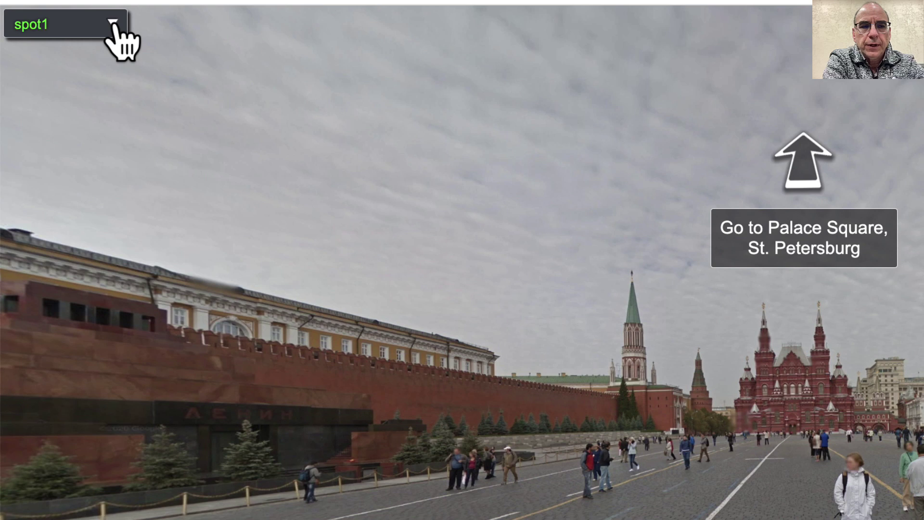
# Step: Add a new text hotspot to the Red Square scene and place it in the sky beside the GUM building's towers
pyautogui.click(114, 24)
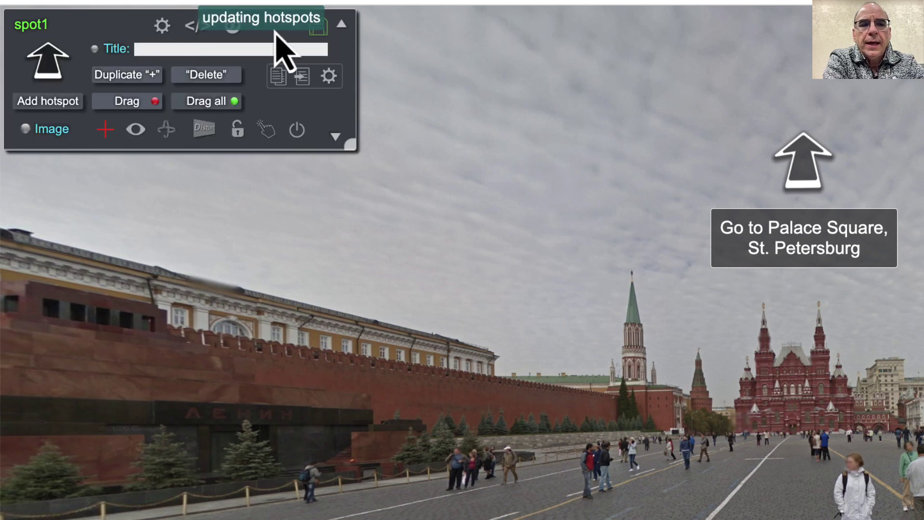
pyautogui.click(71, 98)
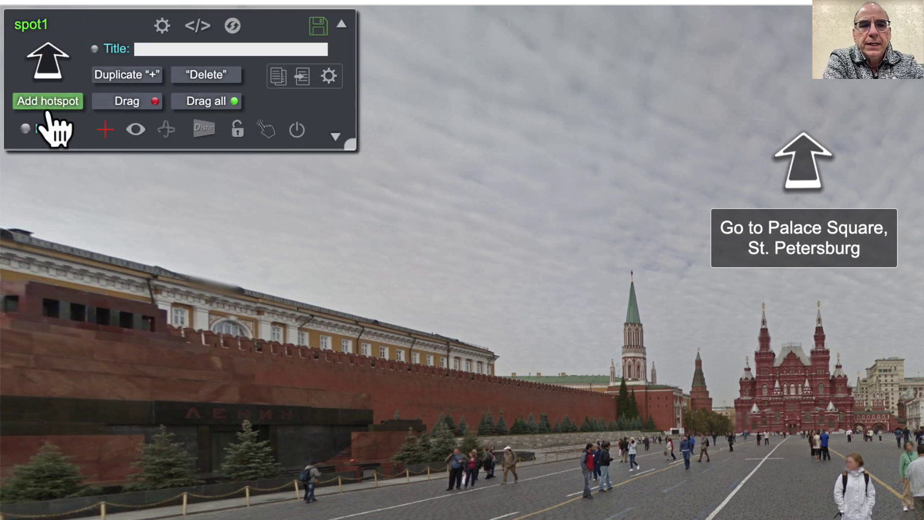
pyautogui.click(336, 138)
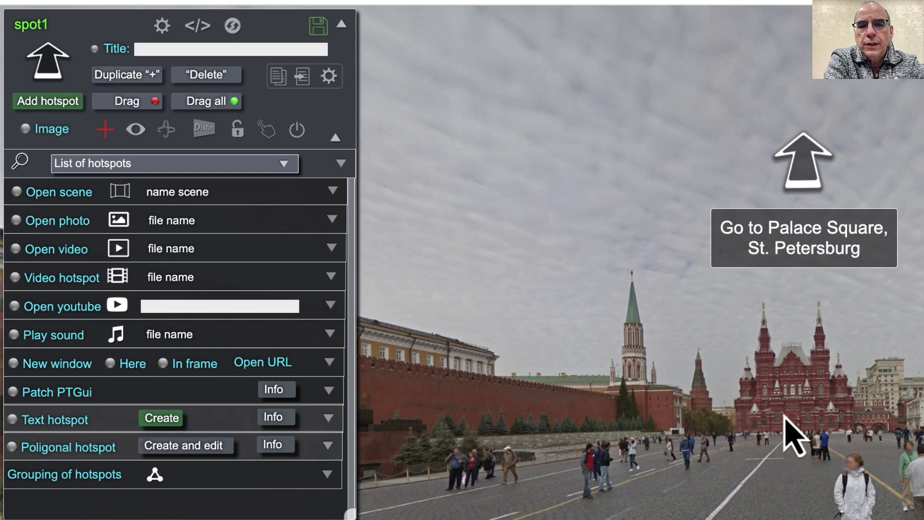
pyautogui.moveTo(923, 387); pyautogui.dragTo(861, 371)
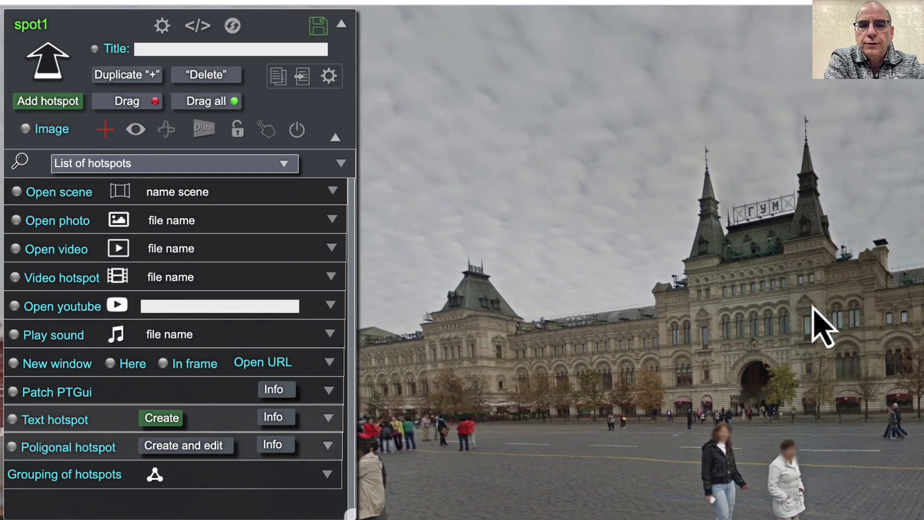
pyautogui.moveTo(758, 336); pyautogui.dragTo(609, 344)
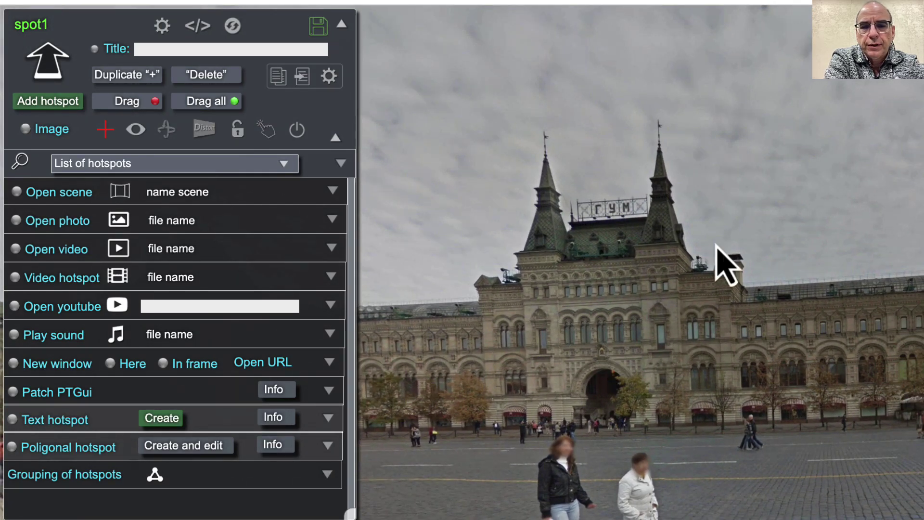
pyautogui.click(57, 423)
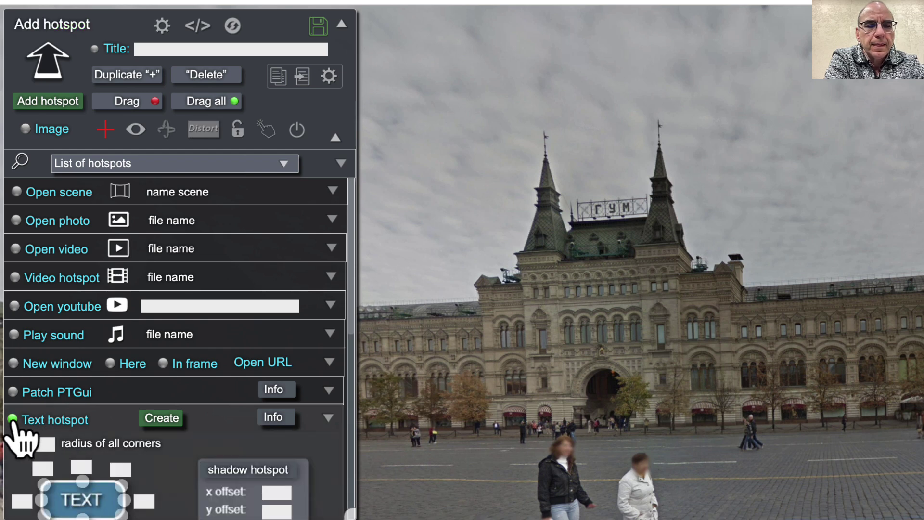
pyautogui.click(160, 417)
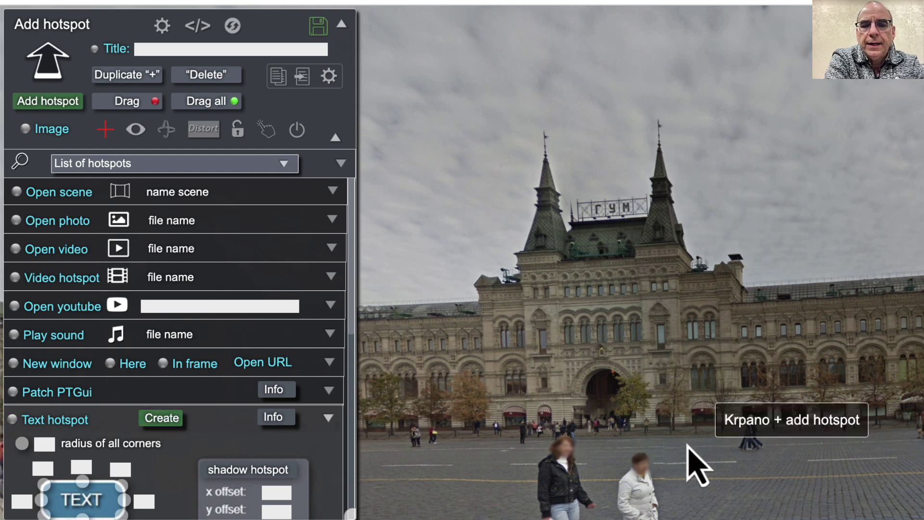
pyautogui.click(756, 436)
pyautogui.moveTo(760, 305); pyautogui.dragTo(771, 231)
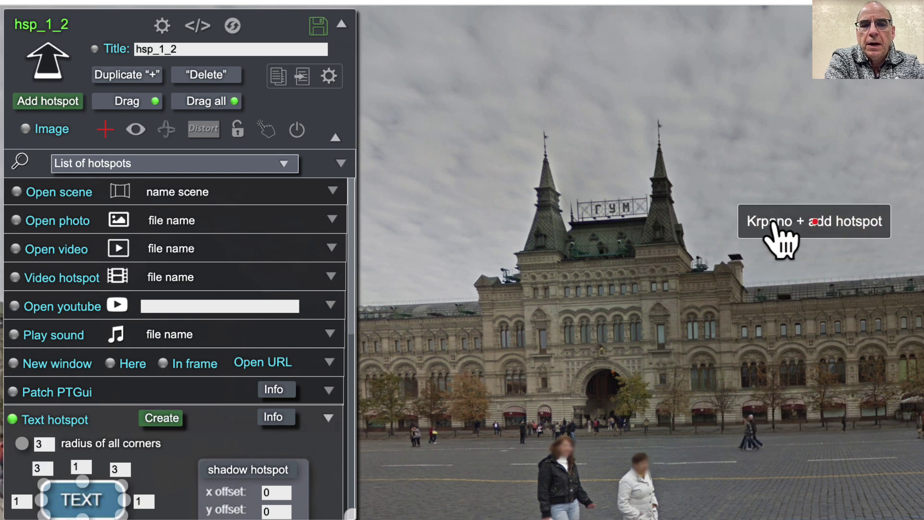
# Step: Set the text hotspot's fill color to magenta E910E9
pyautogui.scroll(-5, 148, 478)
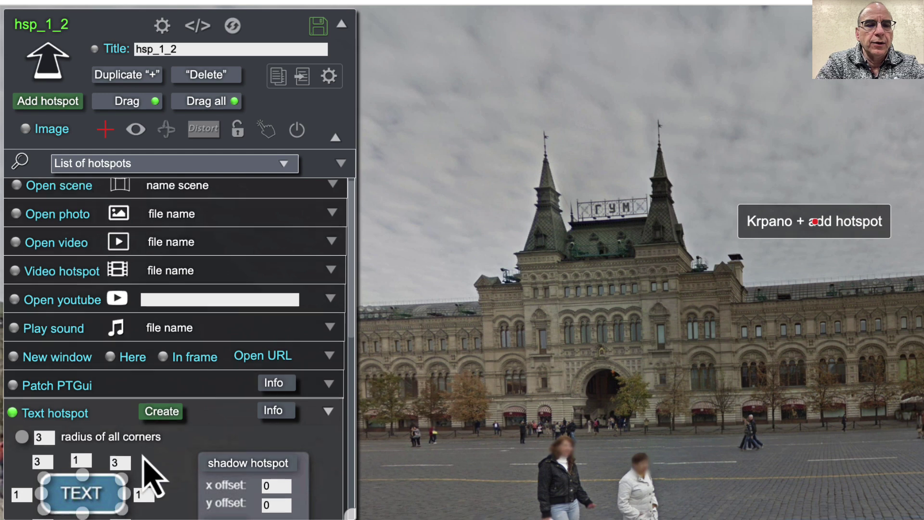
pyautogui.scroll(-2, 148, 477)
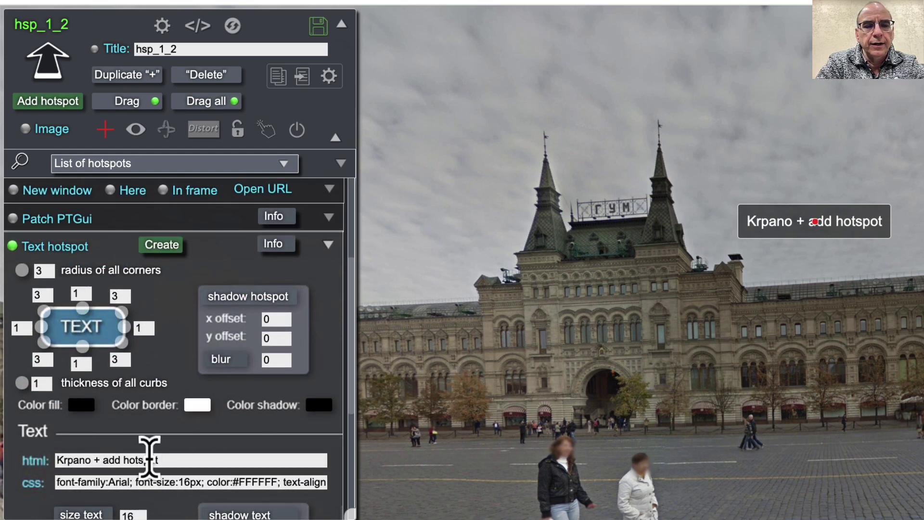
pyautogui.scroll(-1, 147, 443)
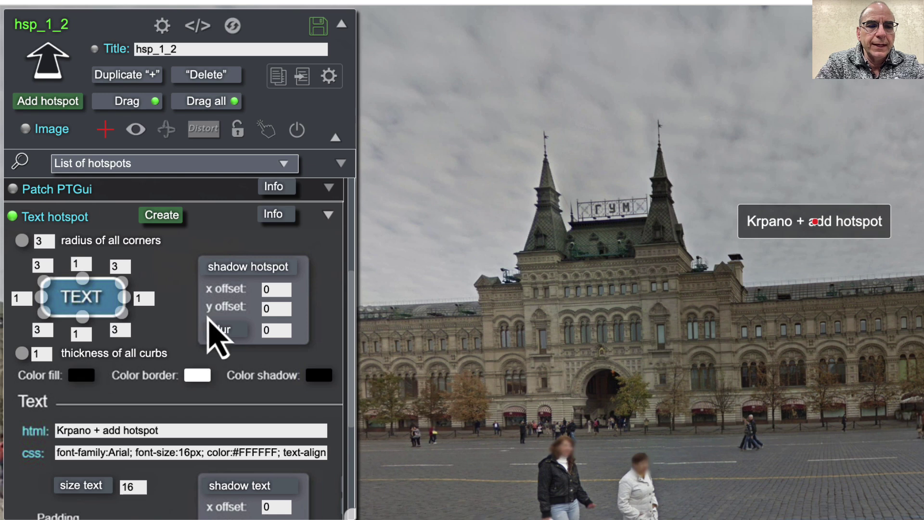
pyautogui.click(81, 377)
pyautogui.click(569, 383)
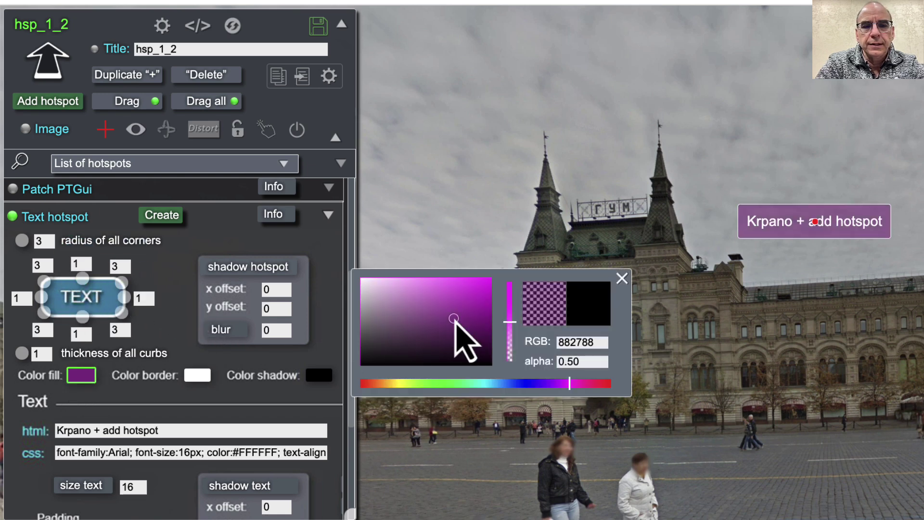
pyautogui.moveTo(464, 341); pyautogui.dragTo(482, 284)
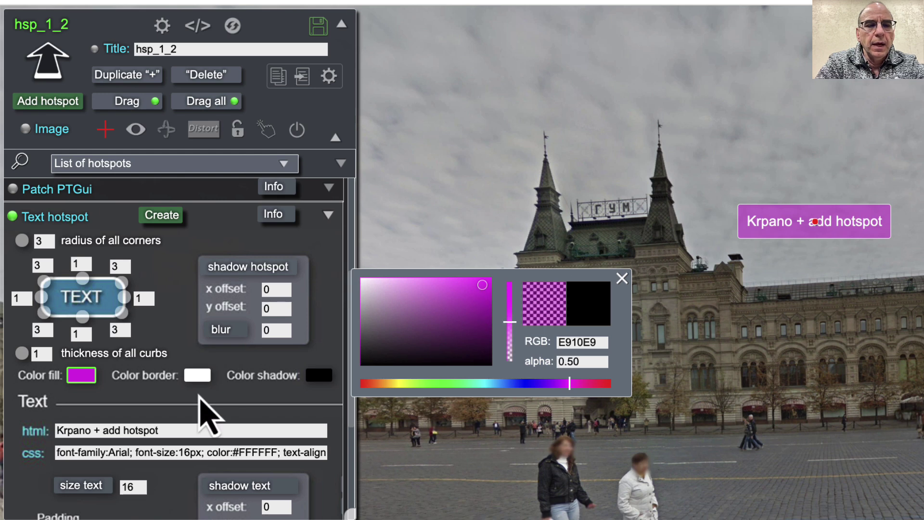
# Step: Set the text hotspot's border color to yellow-green DDFF1E
pyautogui.click(195, 376)
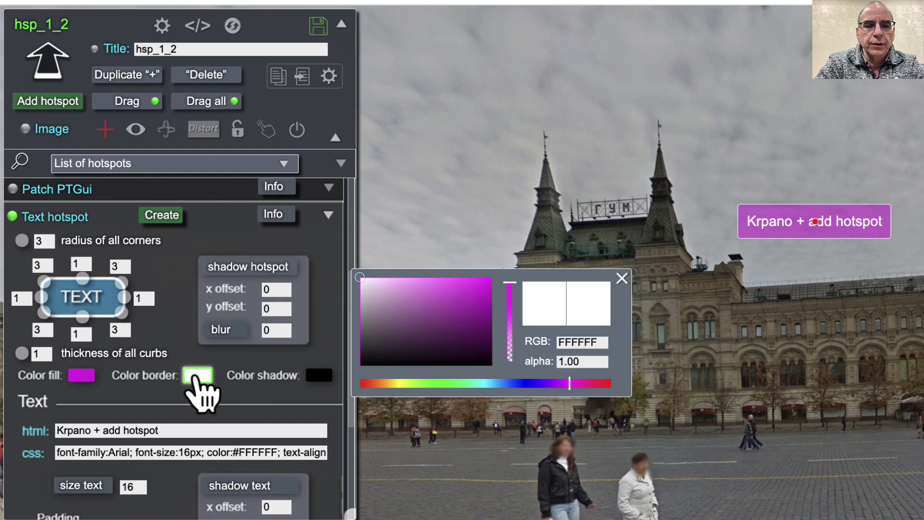
pyautogui.click(402, 341)
pyautogui.moveTo(402, 341)
pyautogui.mouseDown()
pyautogui.moveTo(371, 388)
pyautogui.moveTo(385, 378)
pyautogui.mouseUp()
pyautogui.click(408, 382)
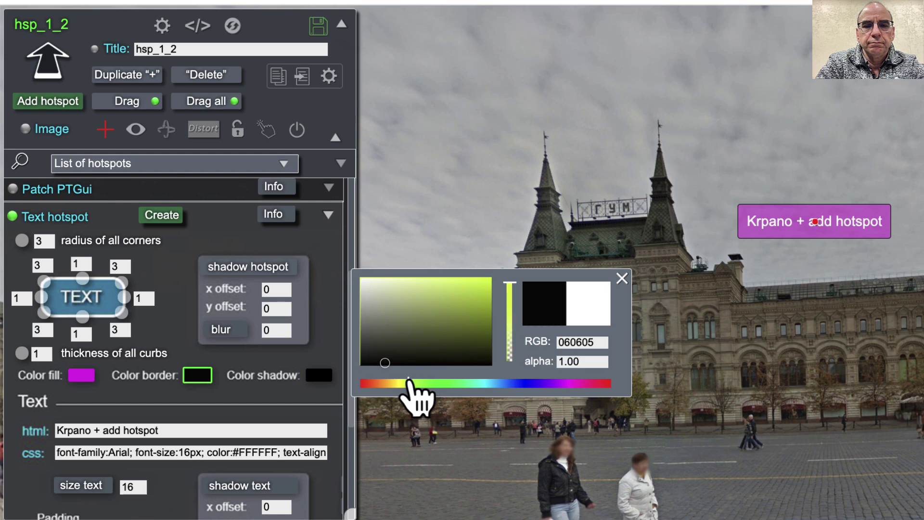
pyautogui.click(476, 277)
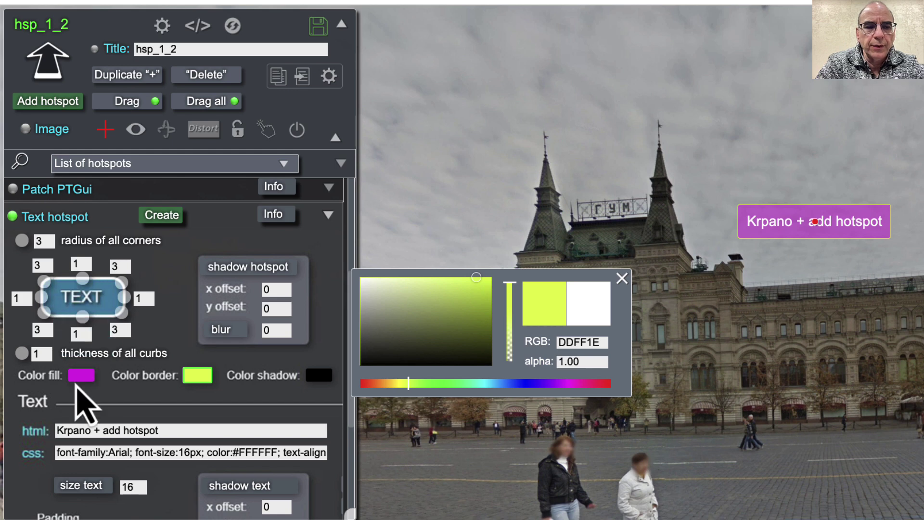
# Step: Set the hotspot's text size to 30 and close the color picker
pyautogui.click(135, 488)
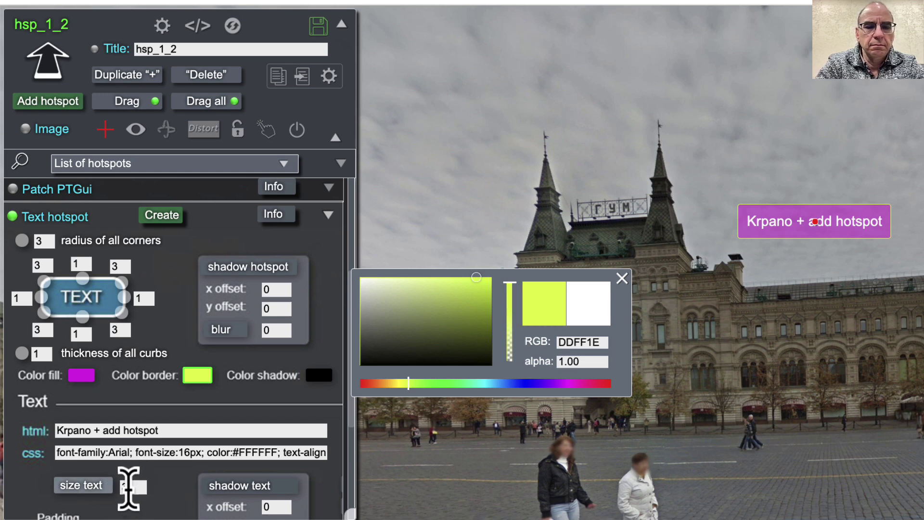
pyautogui.write('30')
pyautogui.press('Return')
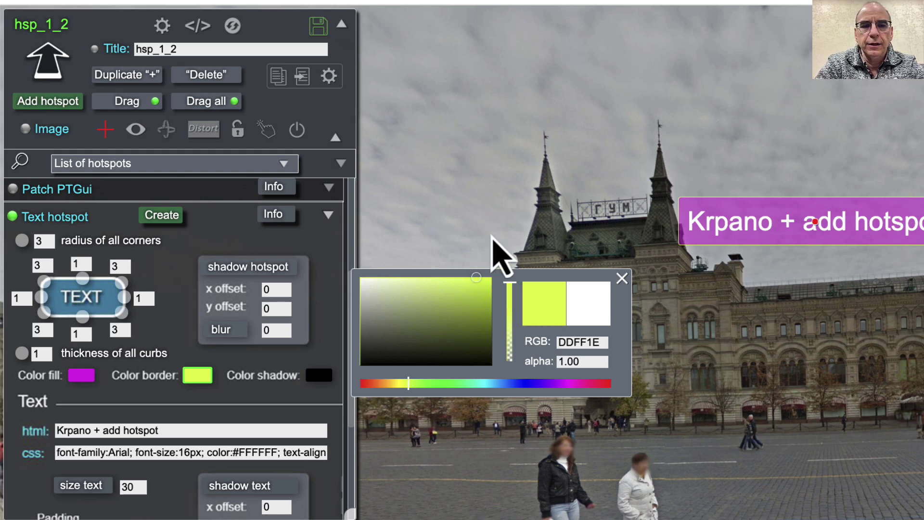
pyautogui.click(621, 279)
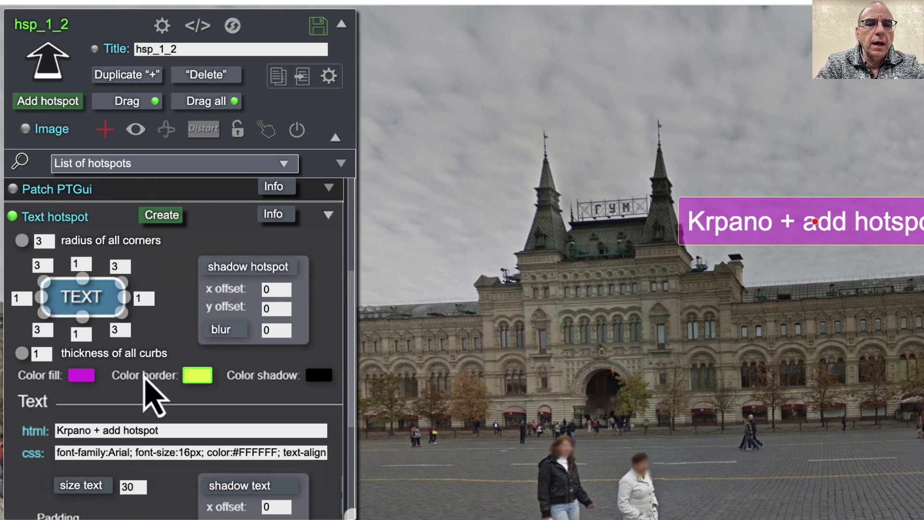
# Step: Replace the hotspot's html text with "GUM: State Universal Store"
pyautogui.scroll(-3, 153, 399)
pyautogui.scroll(1, 147, 382)
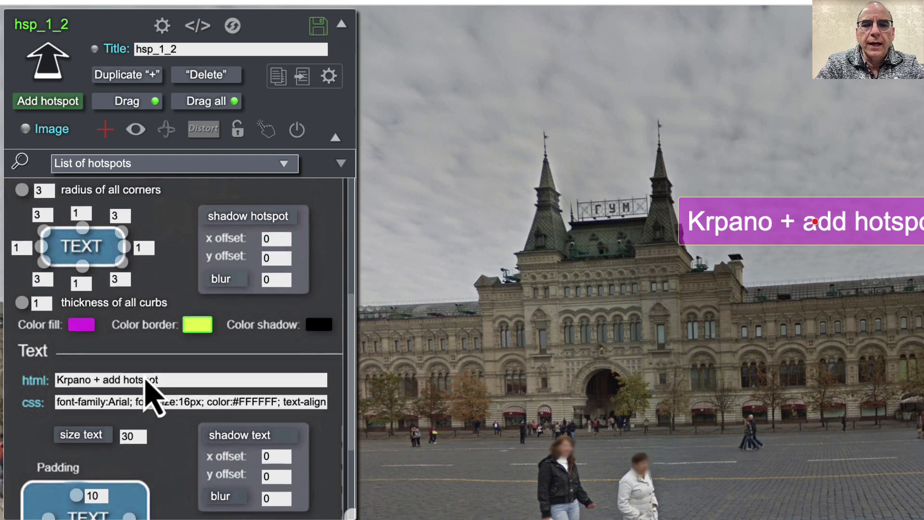
pyautogui.tripleClick(116, 380)
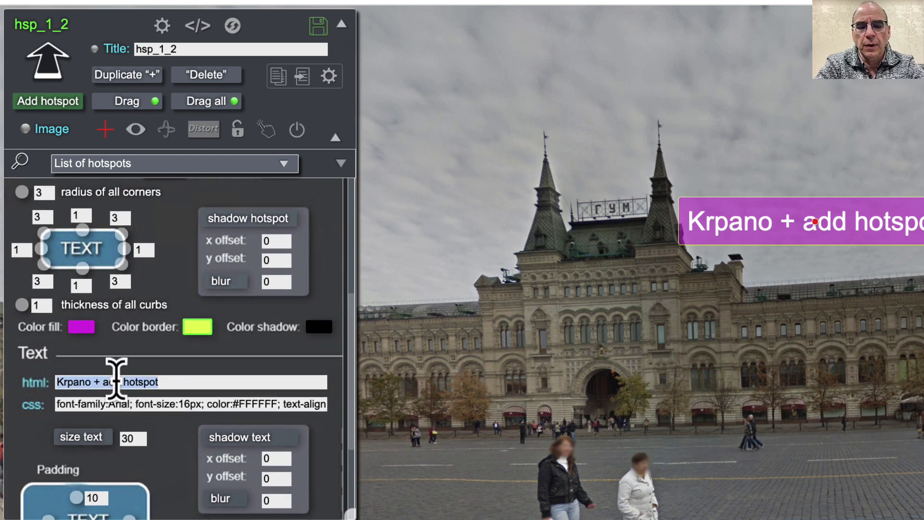
pyautogui.write('GUM: State Universal Store')
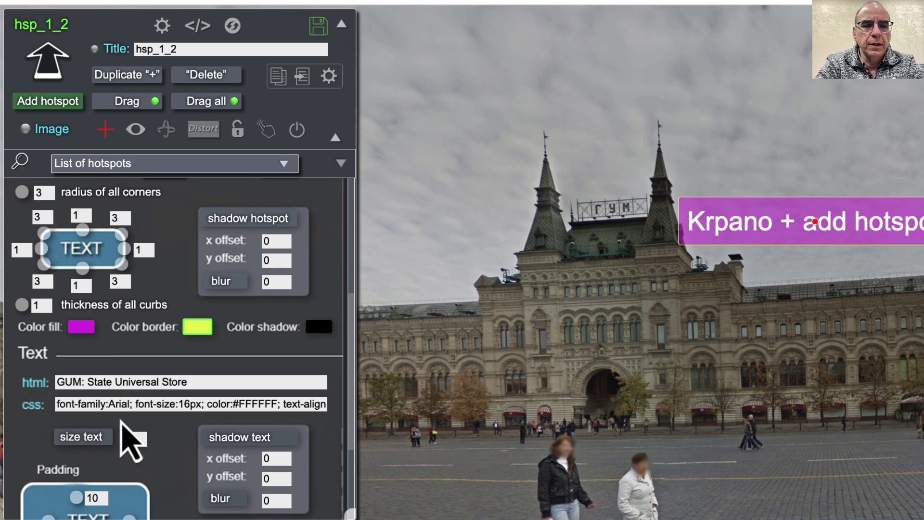
pyautogui.press('Return')
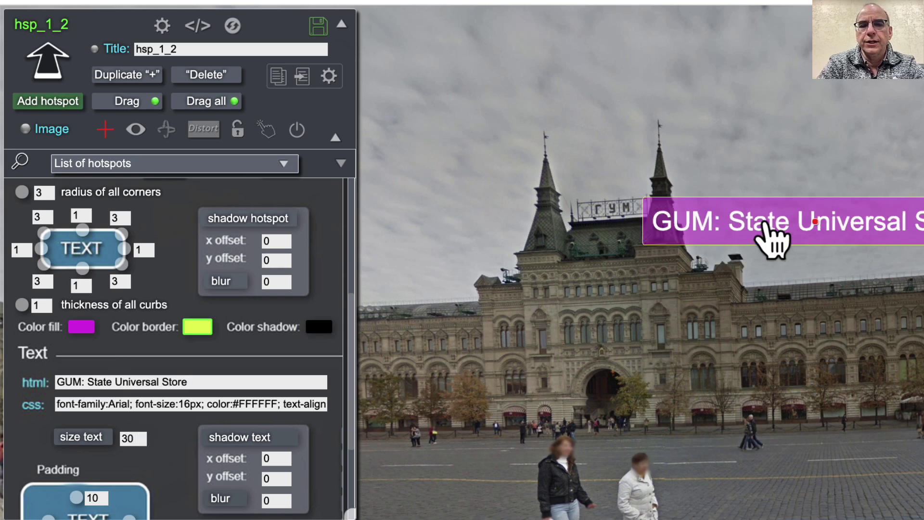
# Step: Move the GUM label higher in the sky and farther from the towers, checking the scene with the editor collapsed
pyautogui.moveTo(763, 223); pyautogui.dragTo(787, 152)
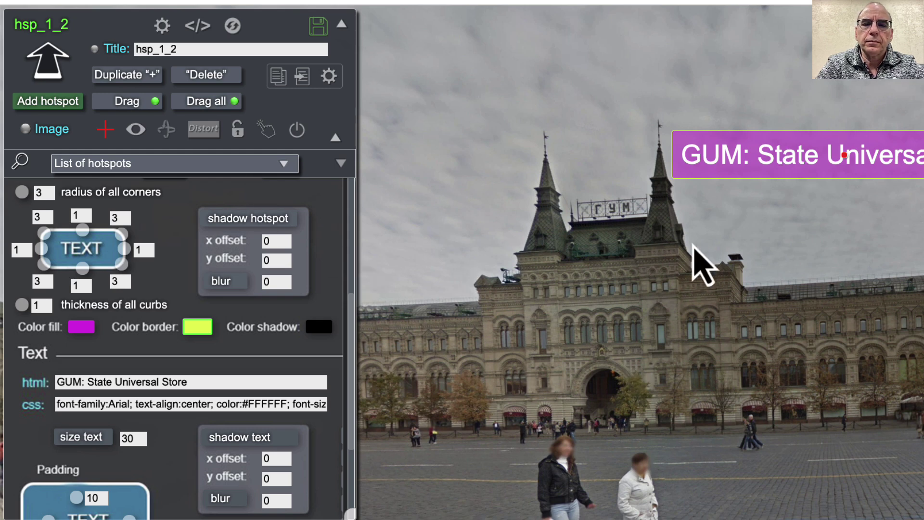
pyautogui.click(342, 24)
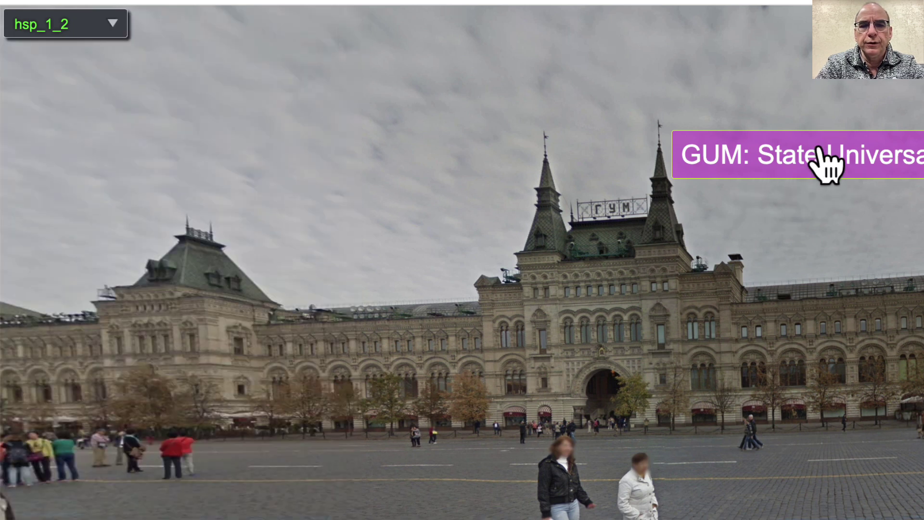
pyautogui.click(113, 24)
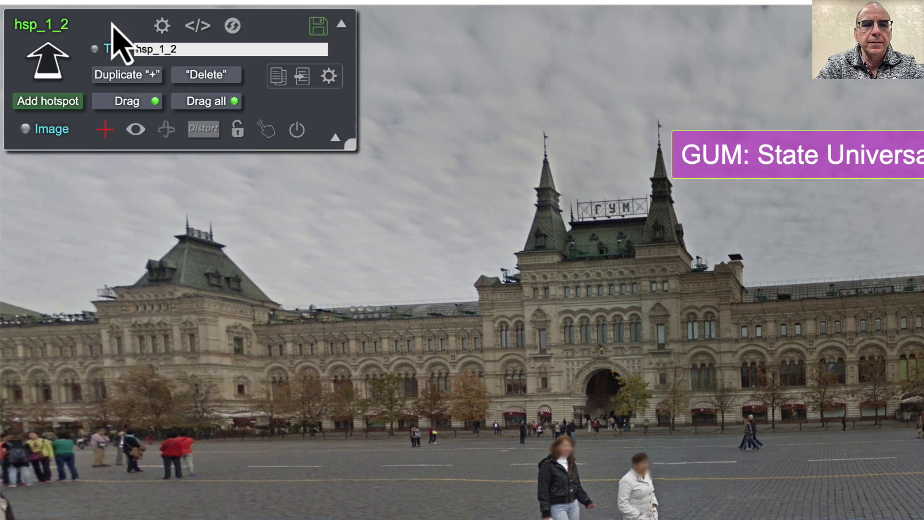
pyautogui.moveTo(825, 161); pyautogui.dragTo(840, 145)
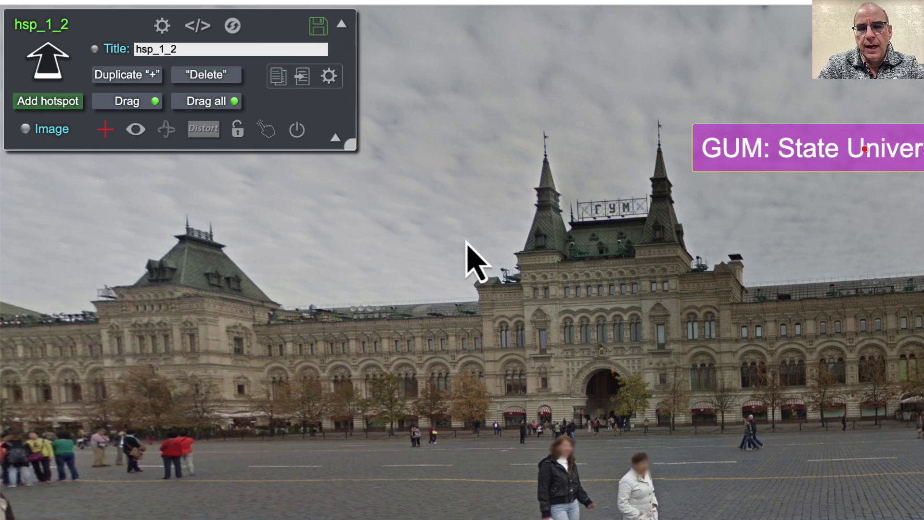
# Step: Save the edited tour with its new hotspot as a downloaded XML file
pyautogui.moveTo(467, 243); pyautogui.dragTo(477, 263)
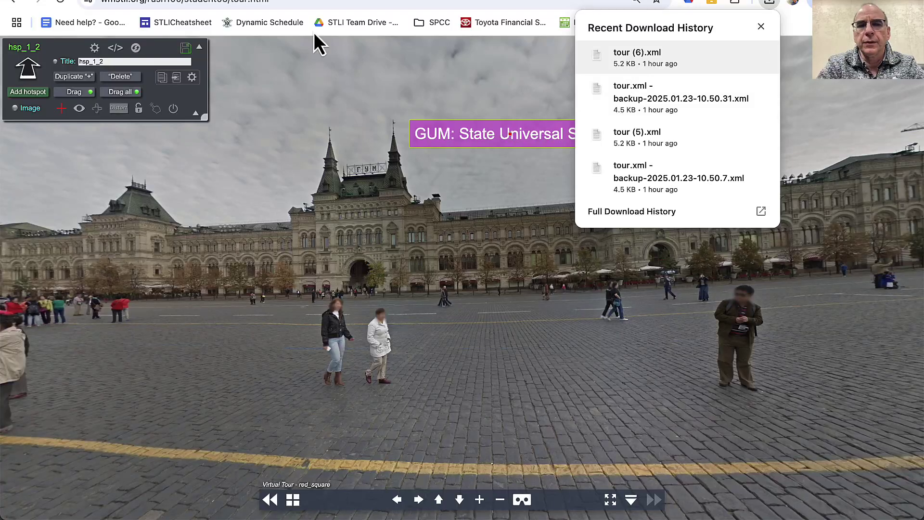
pyautogui.click(183, 51)
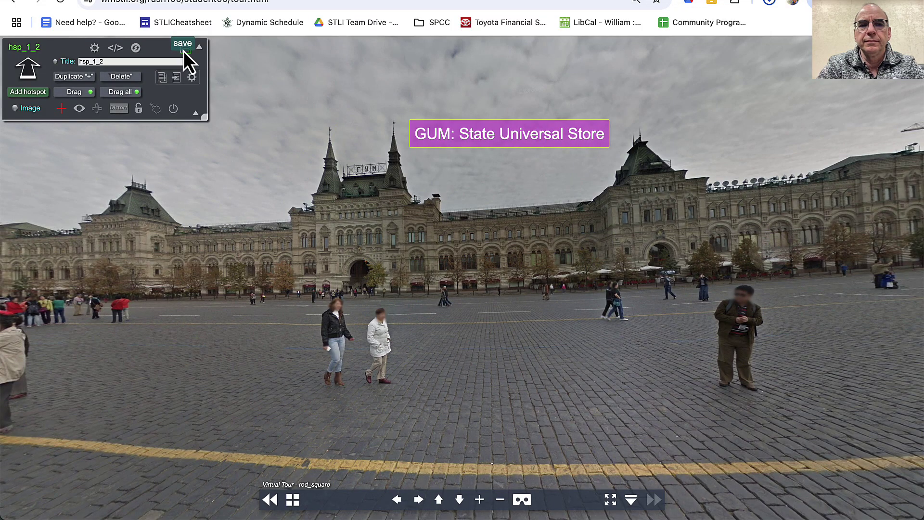
pyautogui.moveTo(624, 53)
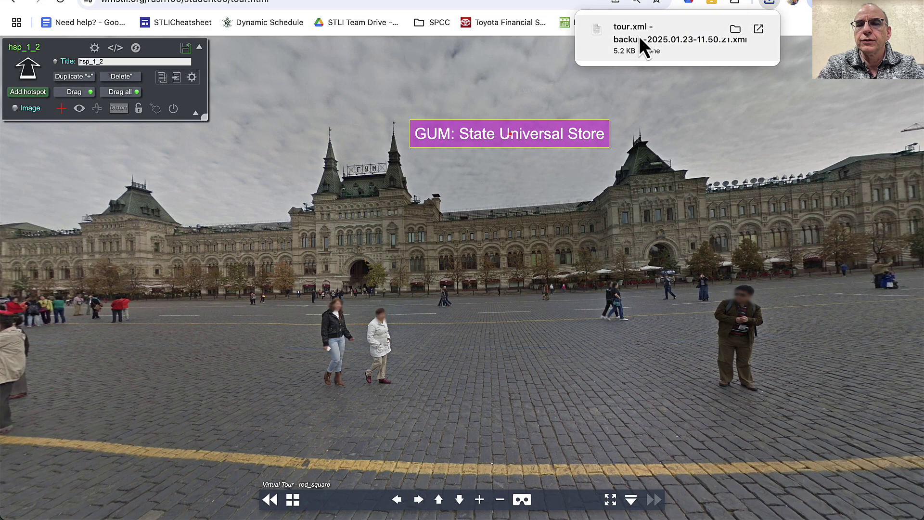